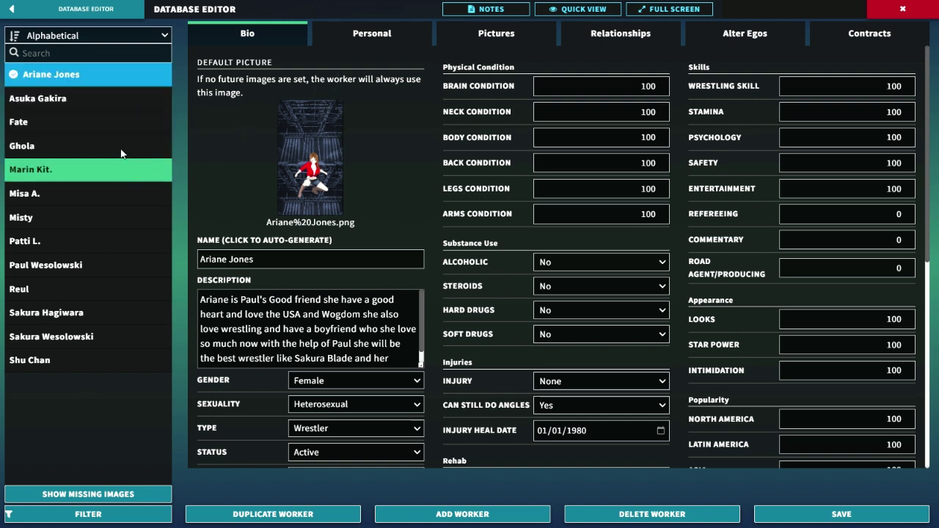
# Review the bios of several workers across the roster, finish with the first worker listed, and return to the database overview
pyautogui.click(100, 129)
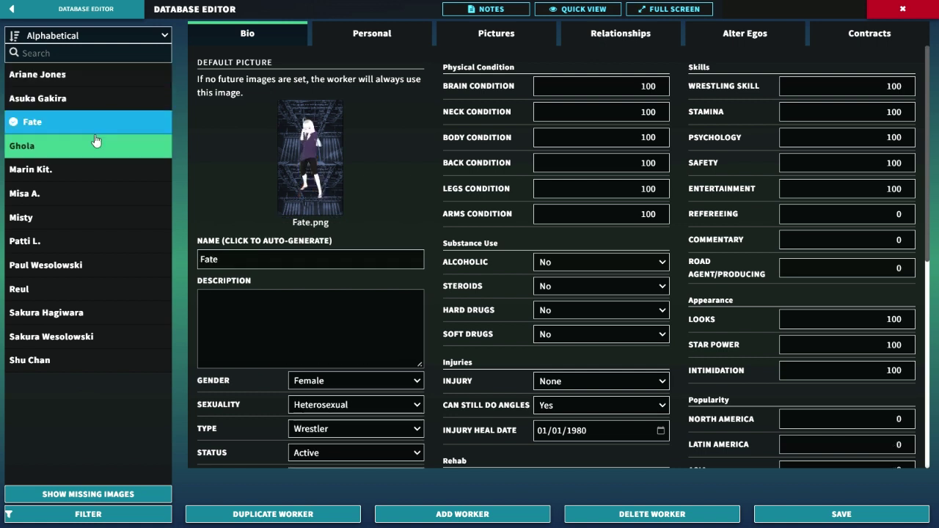
pyautogui.click(73, 152)
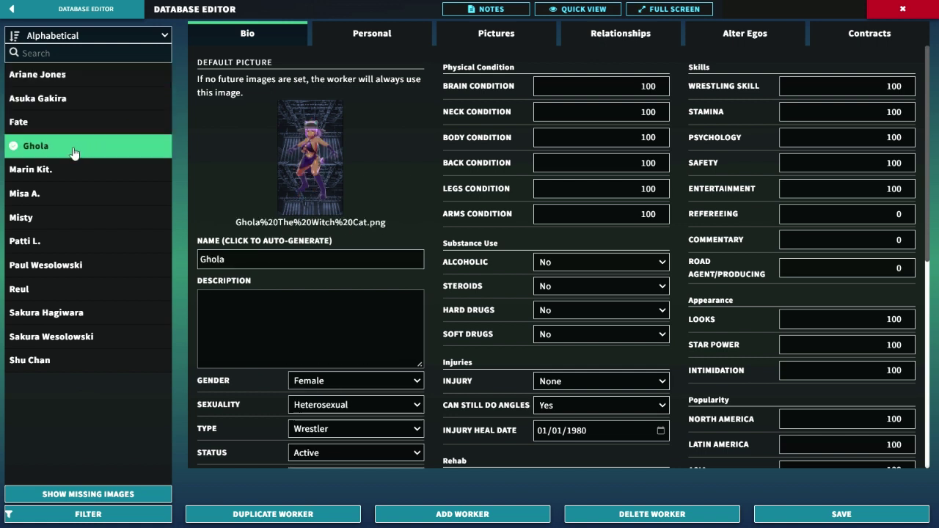
pyautogui.click(68, 178)
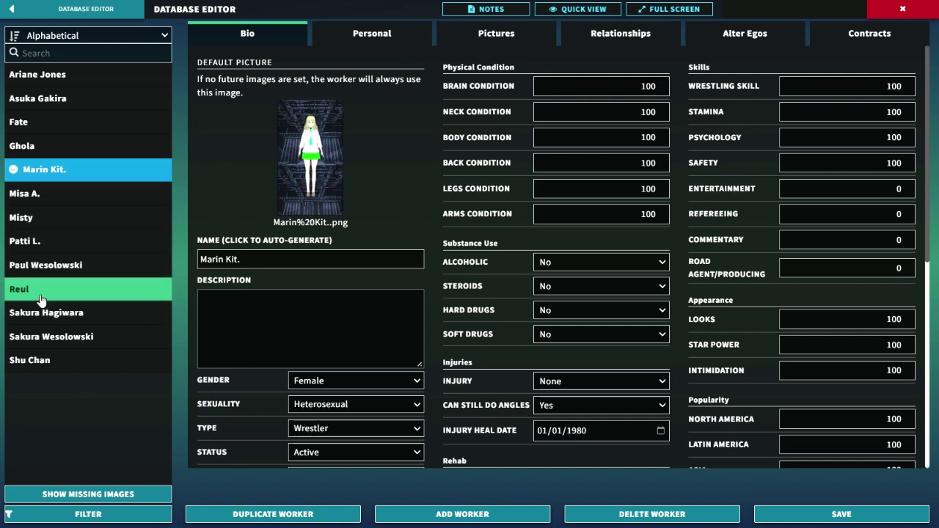
pyautogui.click(68, 314)
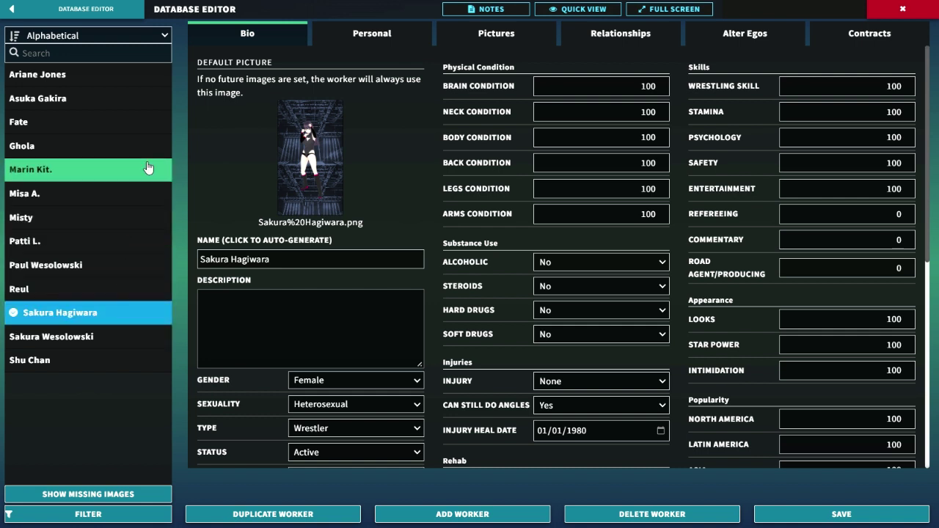
pyautogui.click(82, 365)
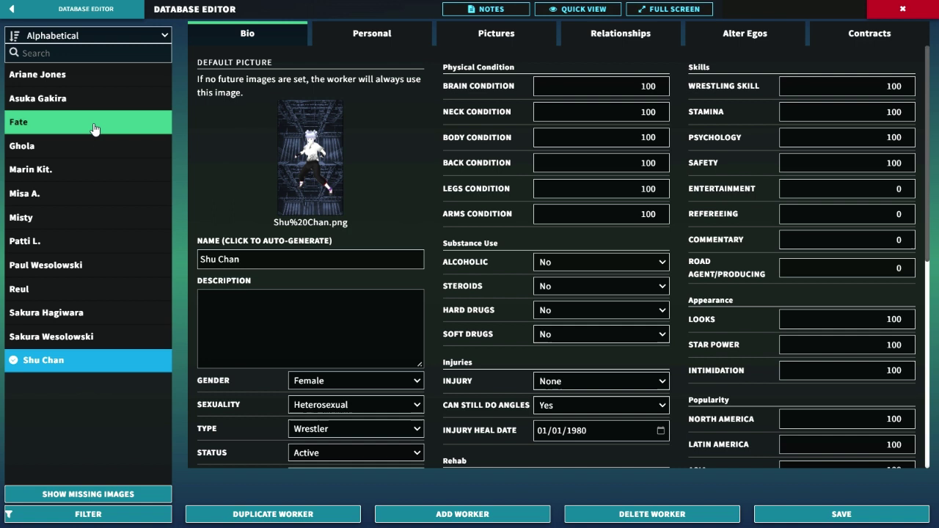
pyautogui.click(89, 86)
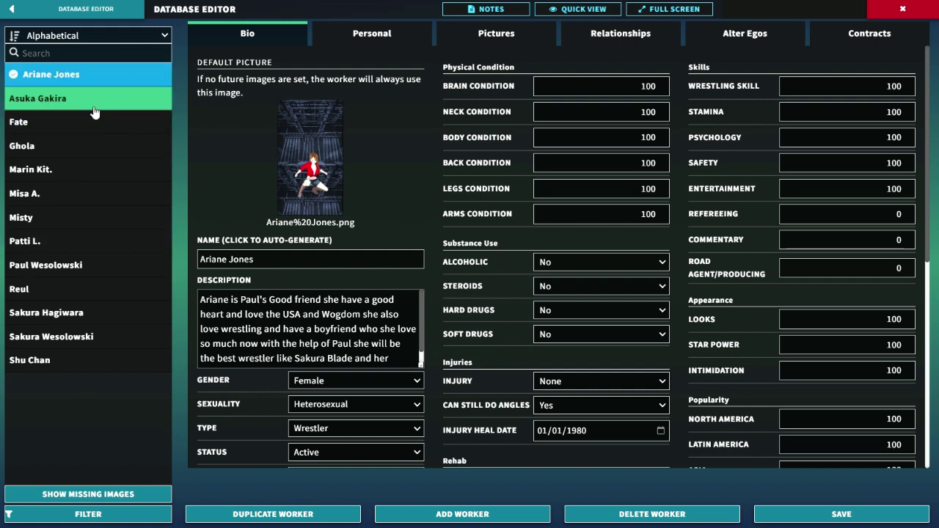
pyautogui.click(90, 13)
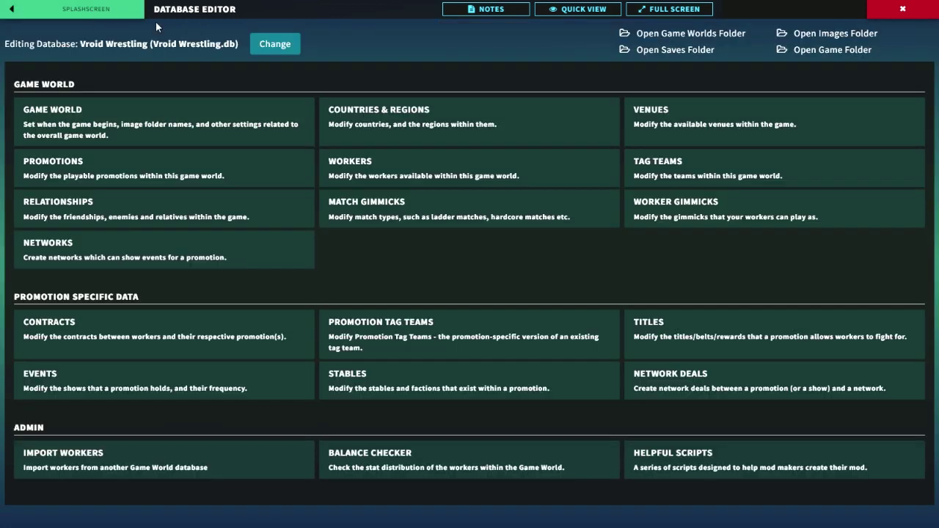
# Review each V.W.C worker contract in list order, checking picture, wage, role, push and gimmick, and return to the overview
pyautogui.click(78, 335)
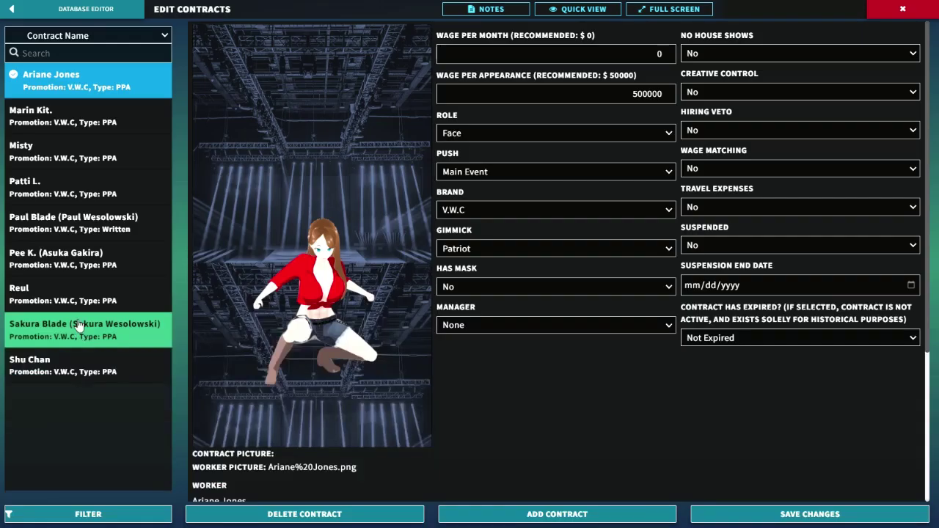
pyautogui.click(66, 121)
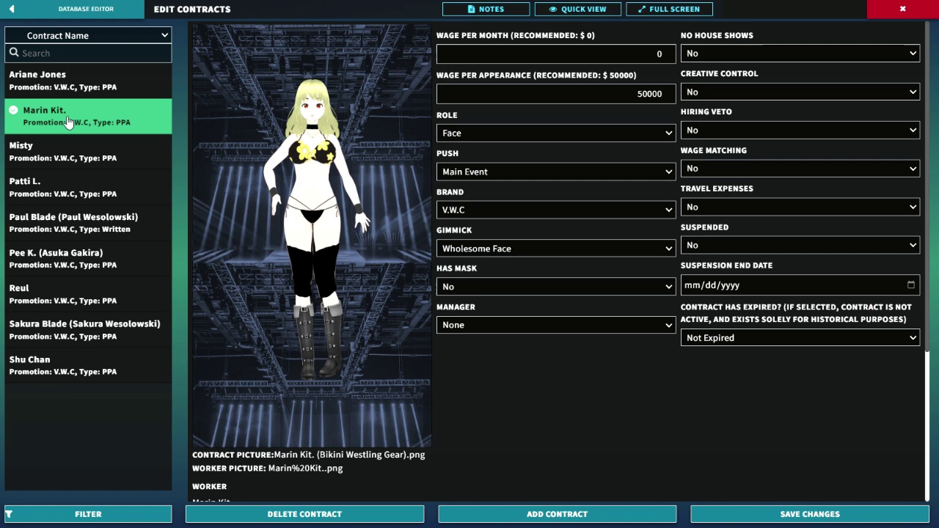
pyautogui.click(71, 162)
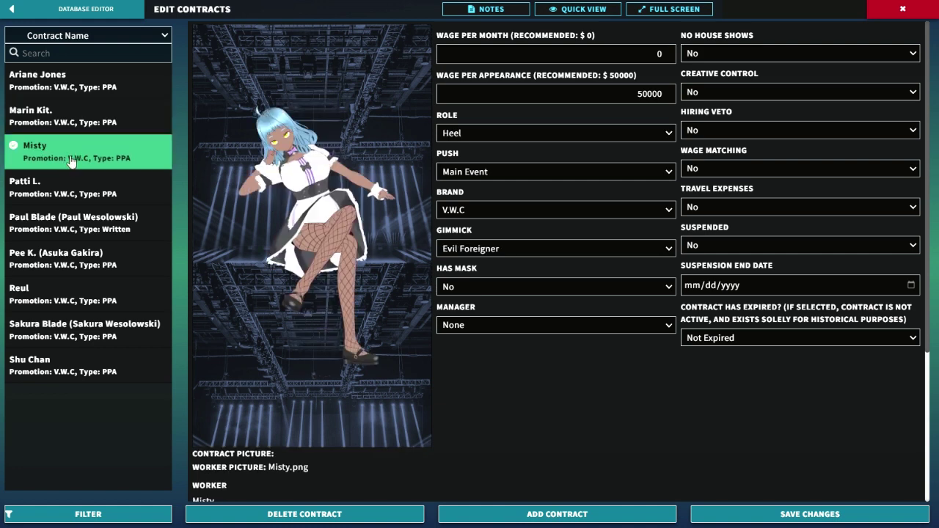
pyautogui.click(66, 192)
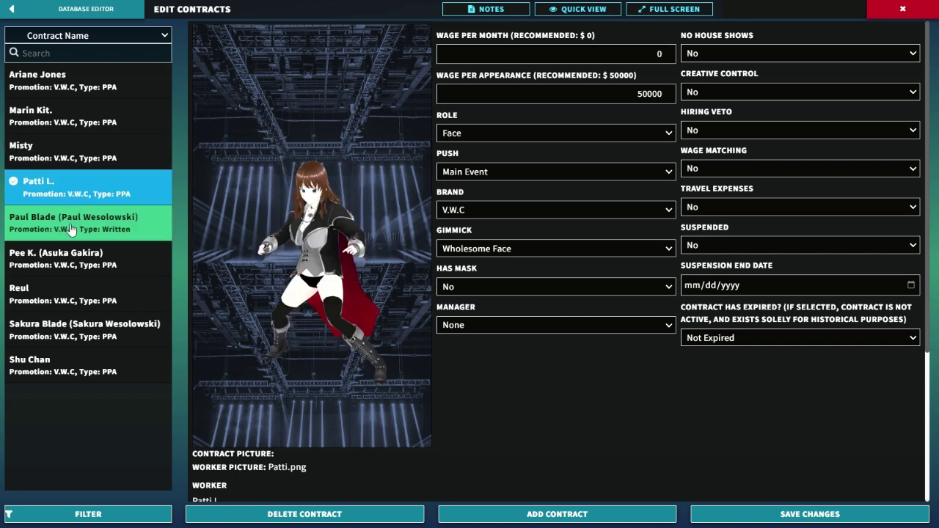
pyautogui.click(70, 222)
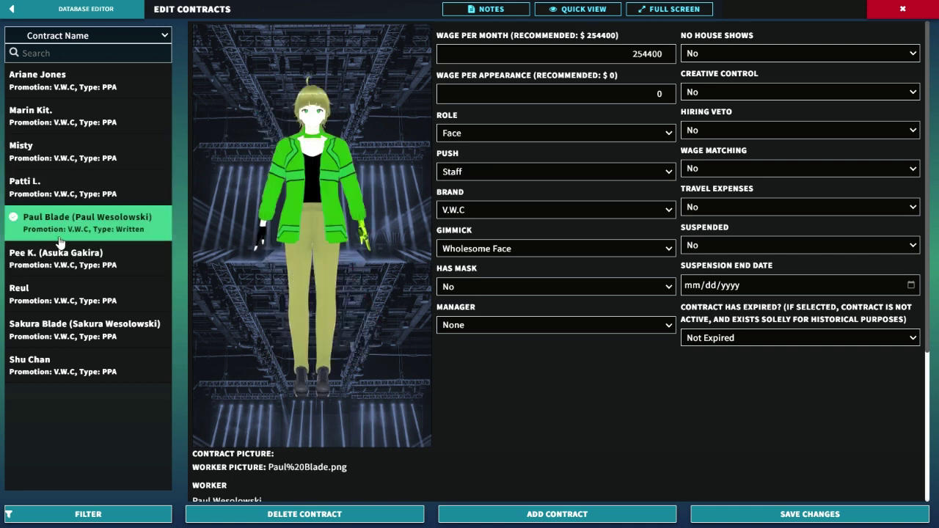
pyautogui.click(67, 261)
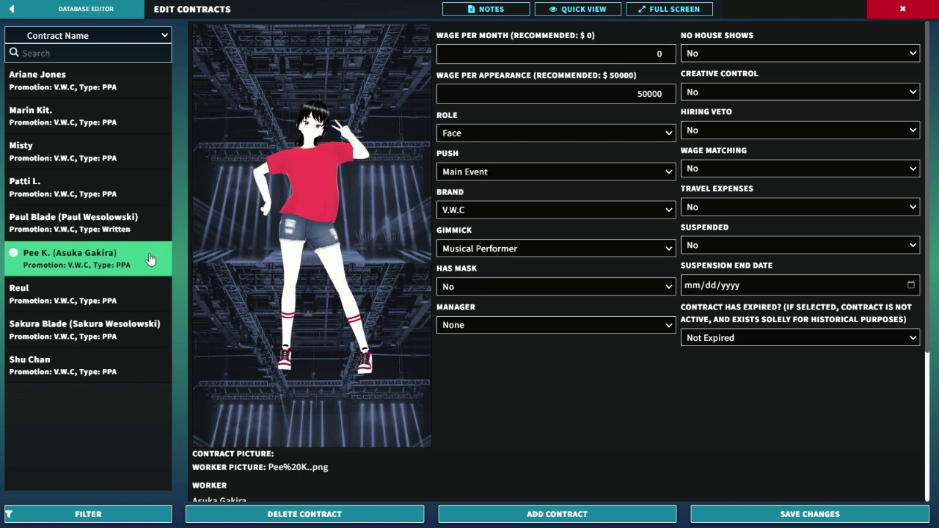
pyautogui.click(59, 299)
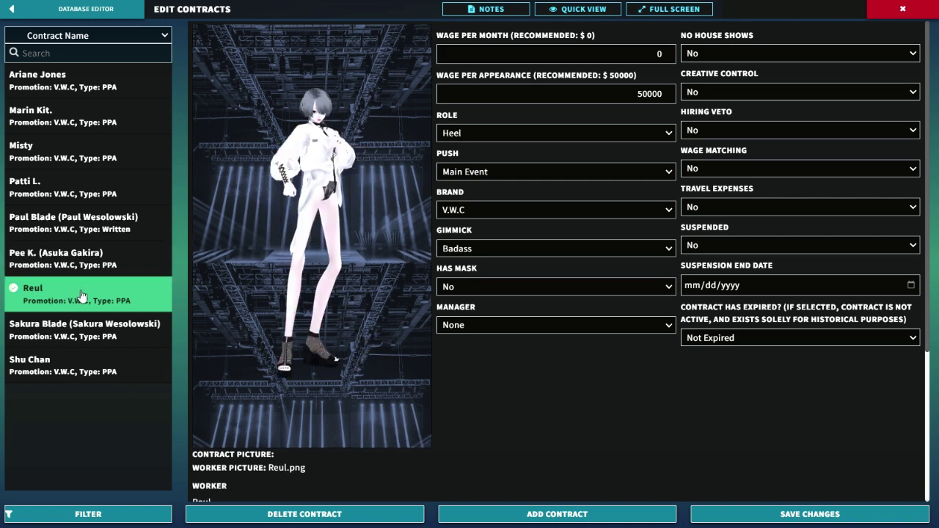
pyautogui.click(81, 337)
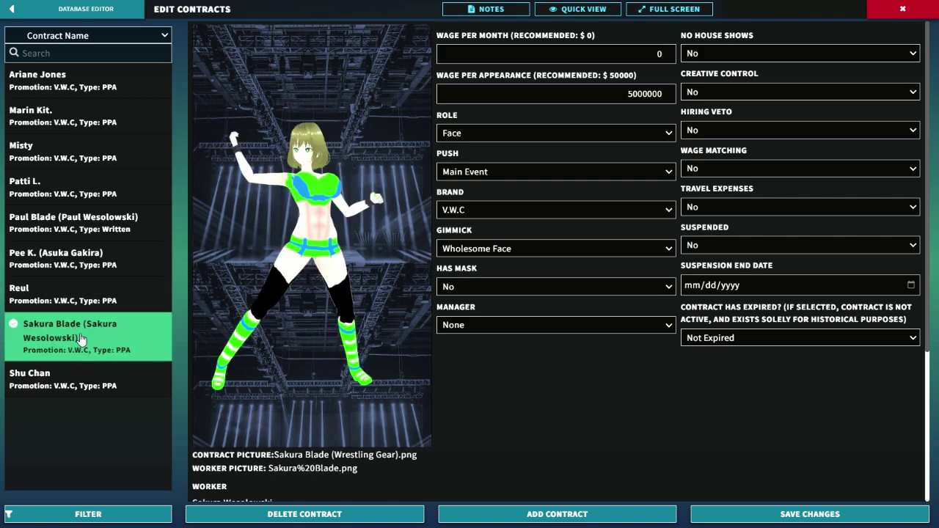
pyautogui.click(78, 385)
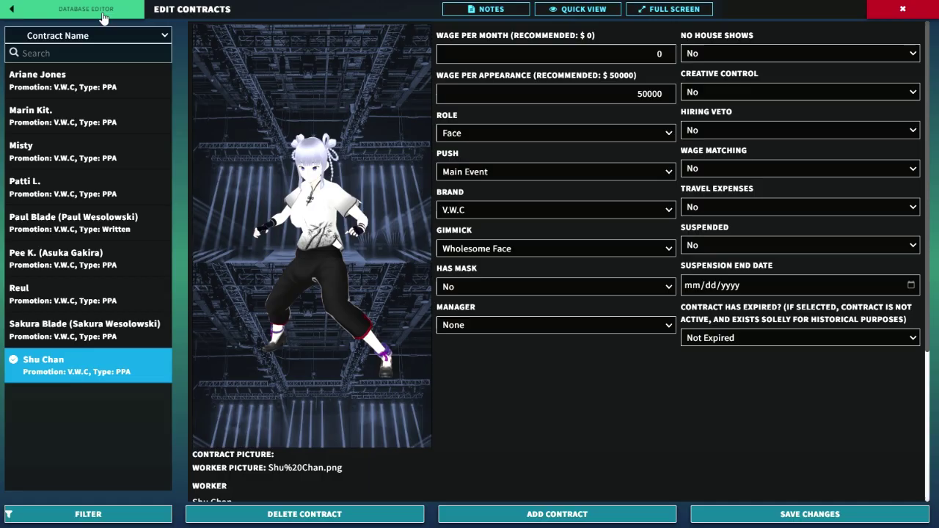
pyautogui.click(103, 16)
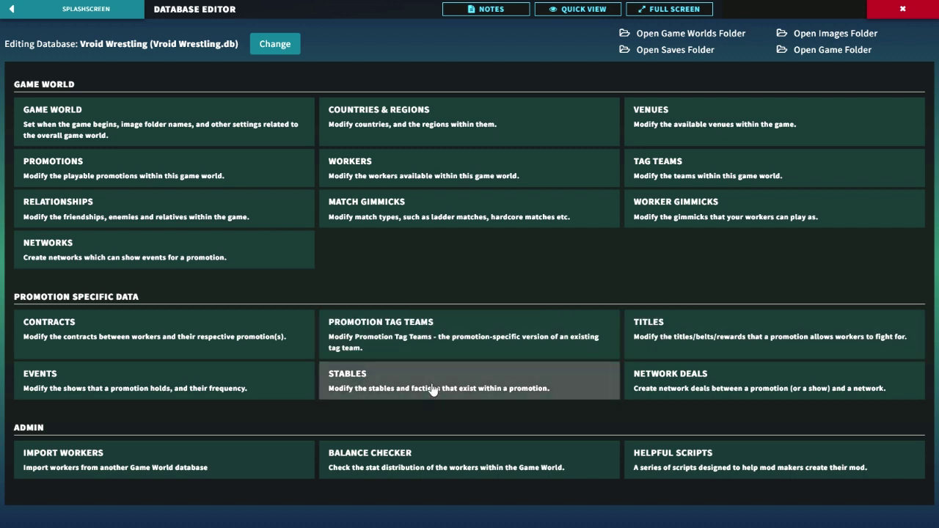
# Examine the Wogdom TV network's availability in the Oceania countries and its image choices without changing anything
pyautogui.click(128, 255)
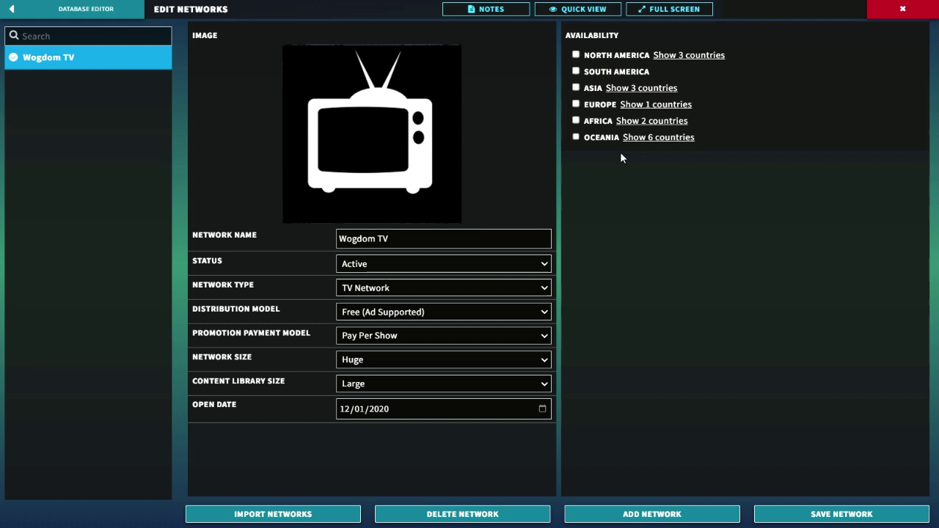
pyautogui.click(666, 138)
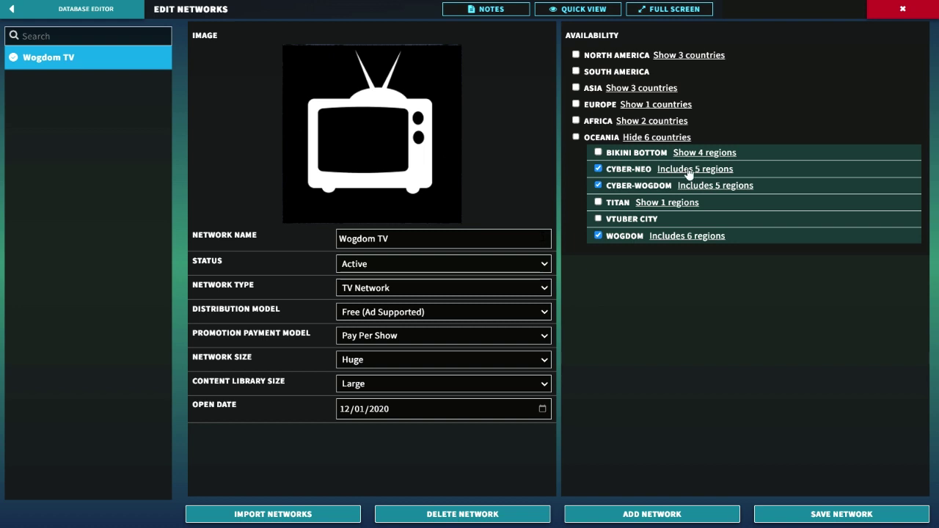
pyautogui.click(672, 139)
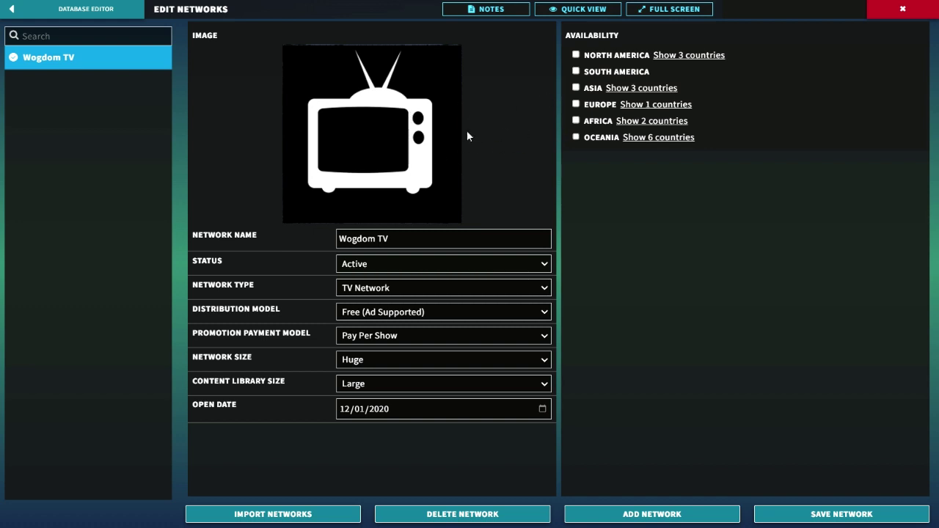
pyautogui.click(384, 145)
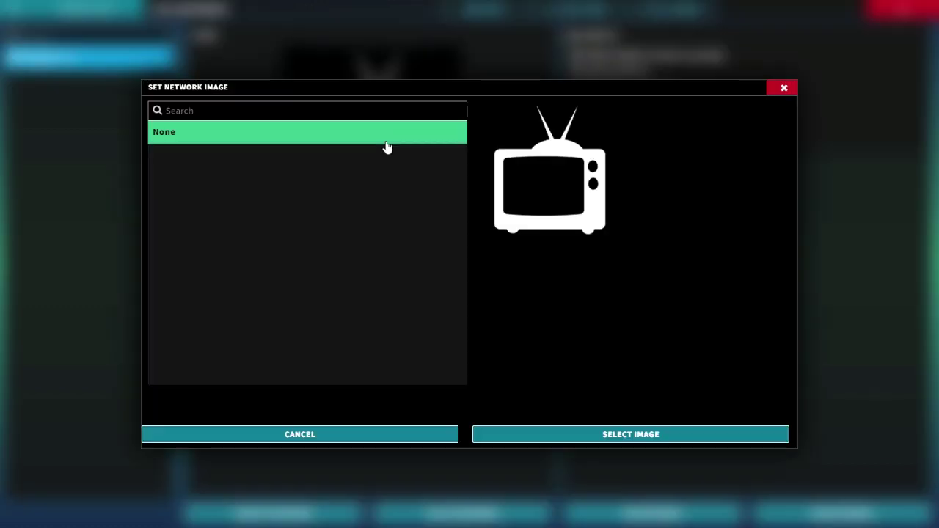
pyautogui.click(793, 87)
pyautogui.click(44, 16)
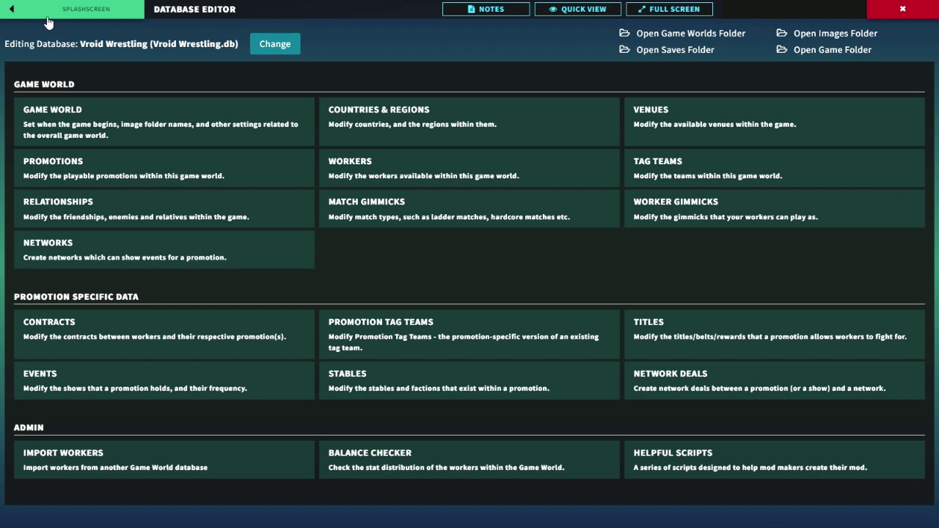
# Examine the network deal between V.W.C and Wogdom TV and return to the database overview
pyautogui.click(682, 378)
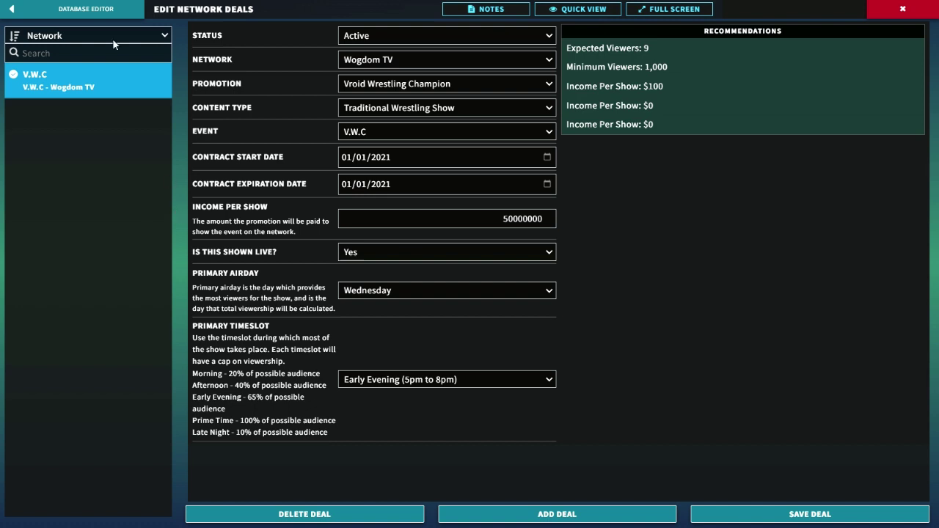
pyautogui.click(117, 13)
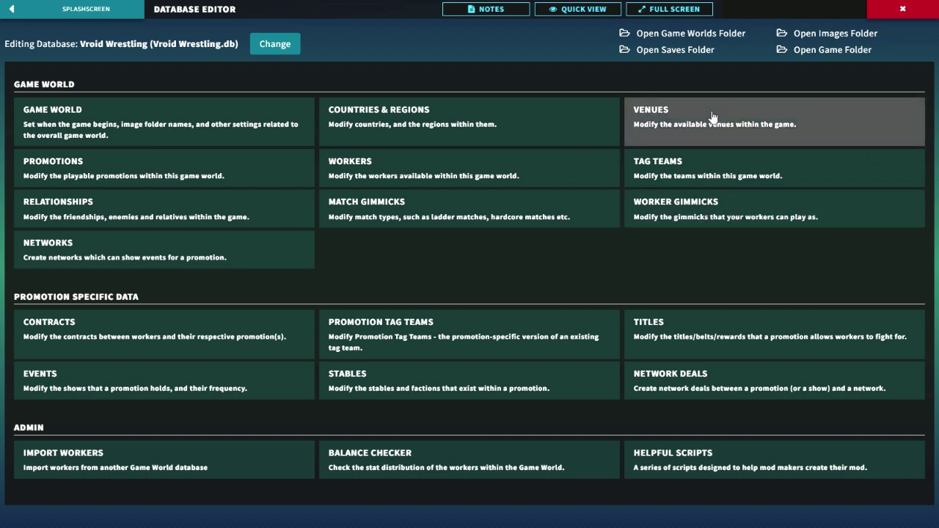
# Open the venues editor and skim the venues from England Arena down to Wogdom Backyard
pyautogui.click(654, 120)
pyautogui.click(89, 88)
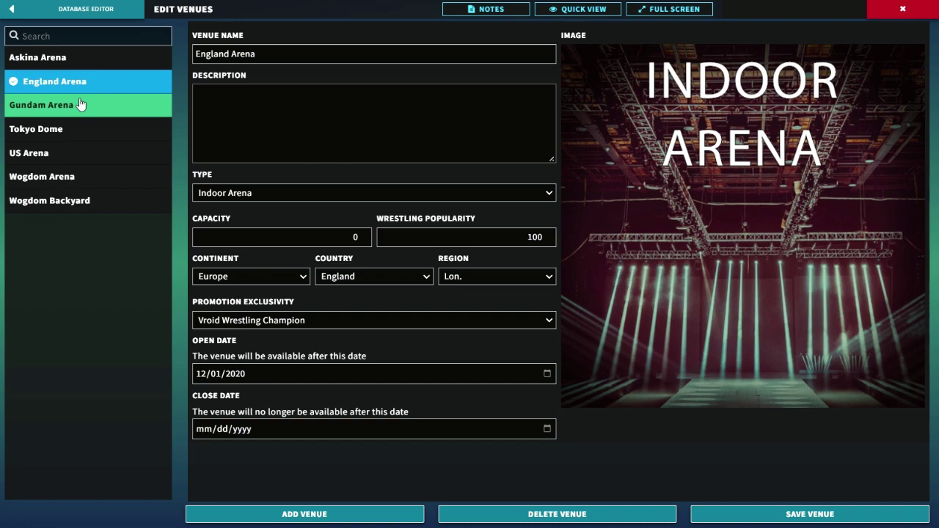
pyautogui.click(76, 106)
pyautogui.click(57, 129)
pyautogui.click(66, 154)
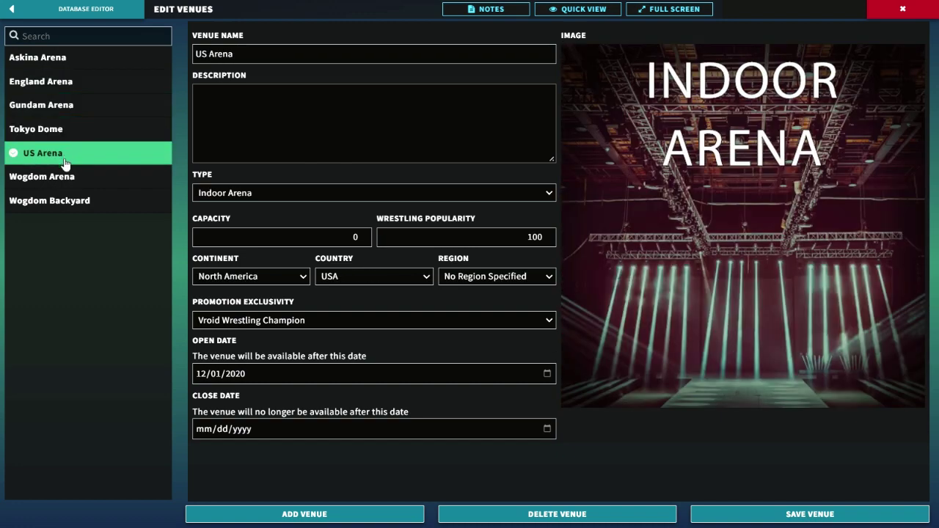
pyautogui.click(66, 176)
pyautogui.click(64, 197)
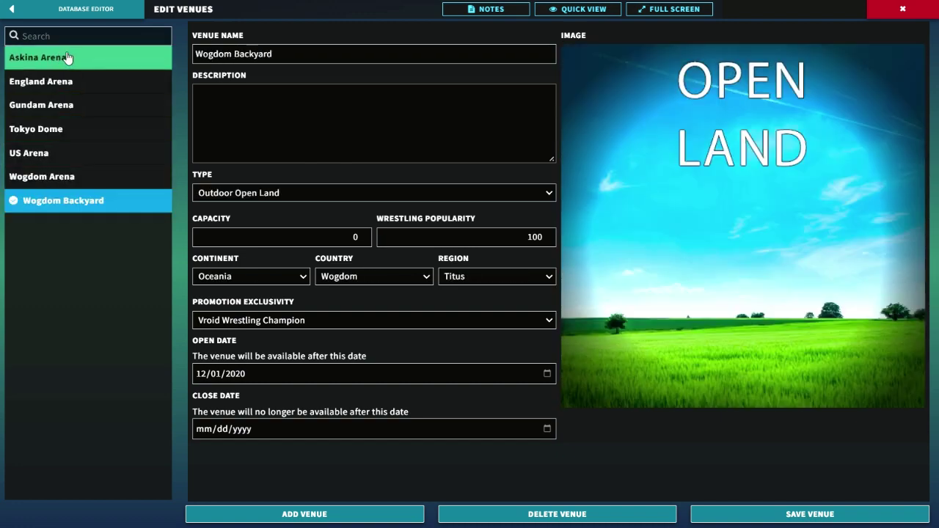
# Examine the type, popularity and location of every venue from Askina Arena to Wogdom Backyard, ending back on Askina Arena
pyautogui.click(66, 57)
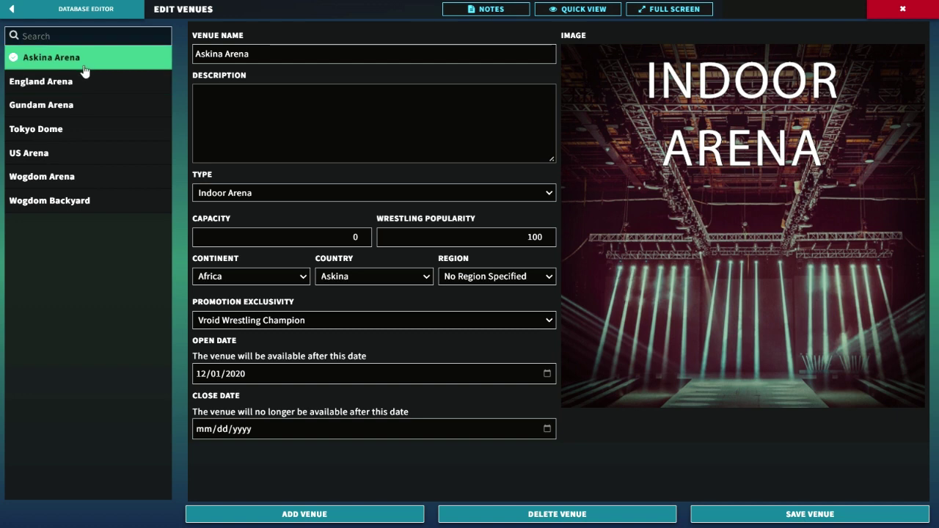
pyautogui.click(67, 82)
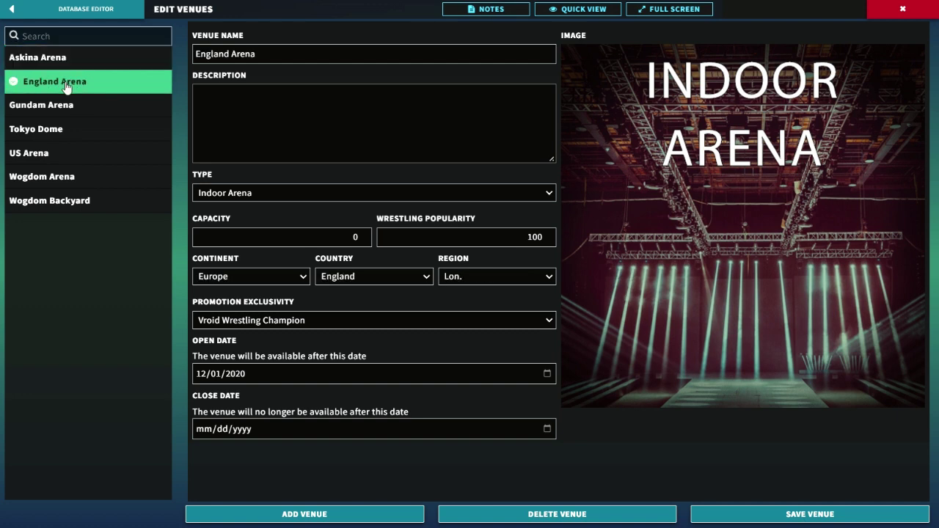
pyautogui.click(59, 110)
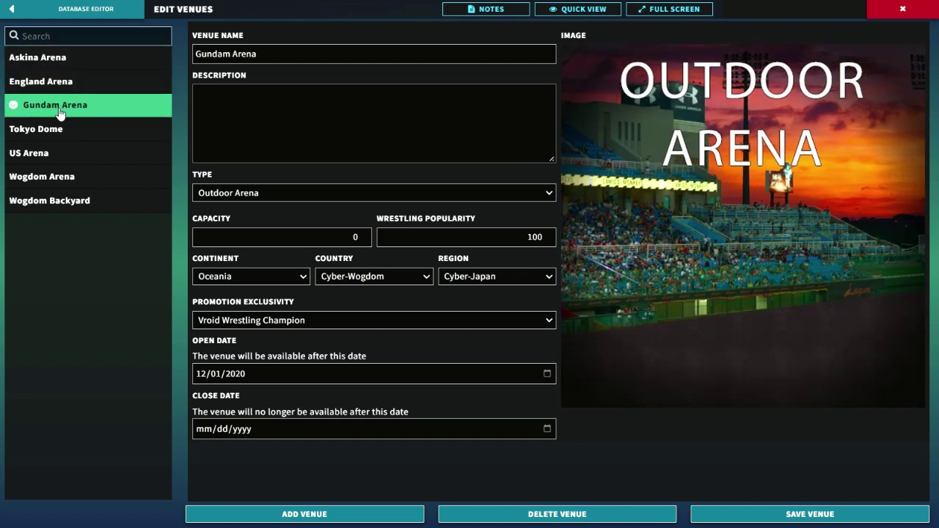
pyautogui.click(62, 132)
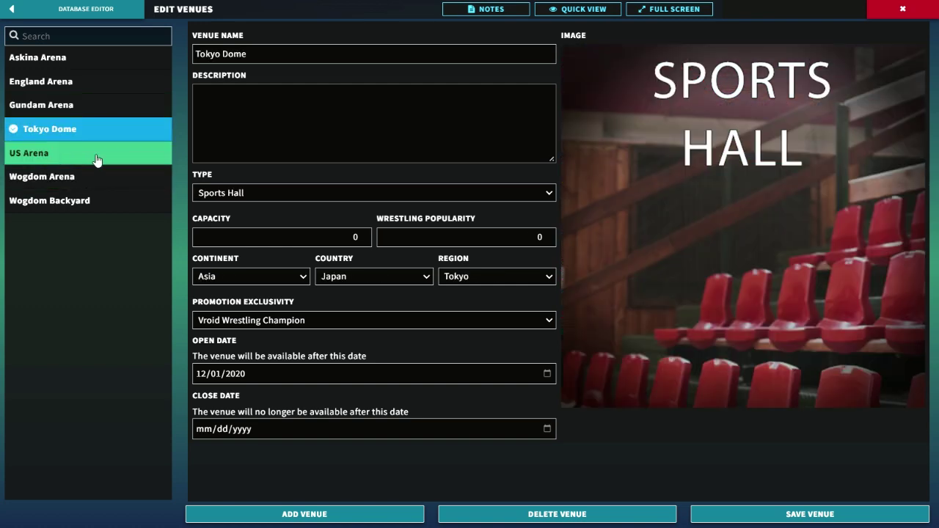
pyautogui.click(92, 158)
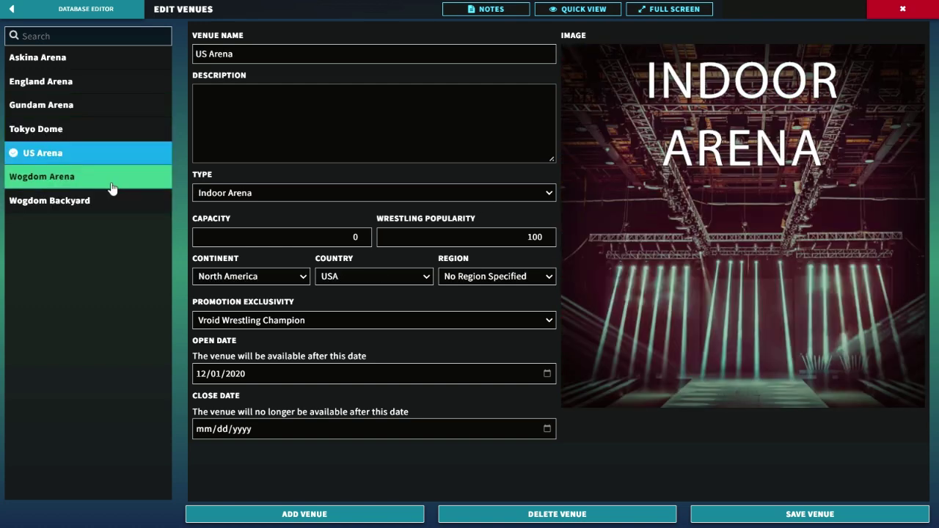
pyautogui.click(112, 188)
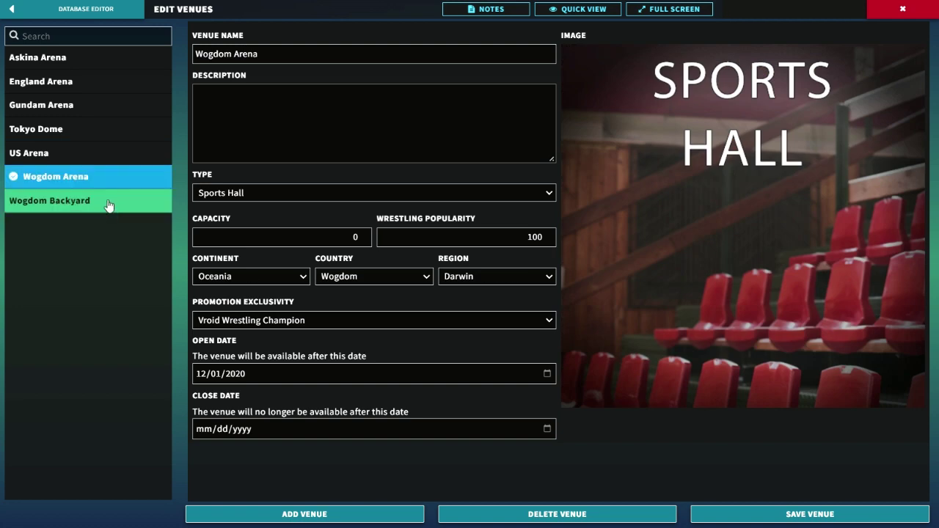
pyautogui.click(110, 203)
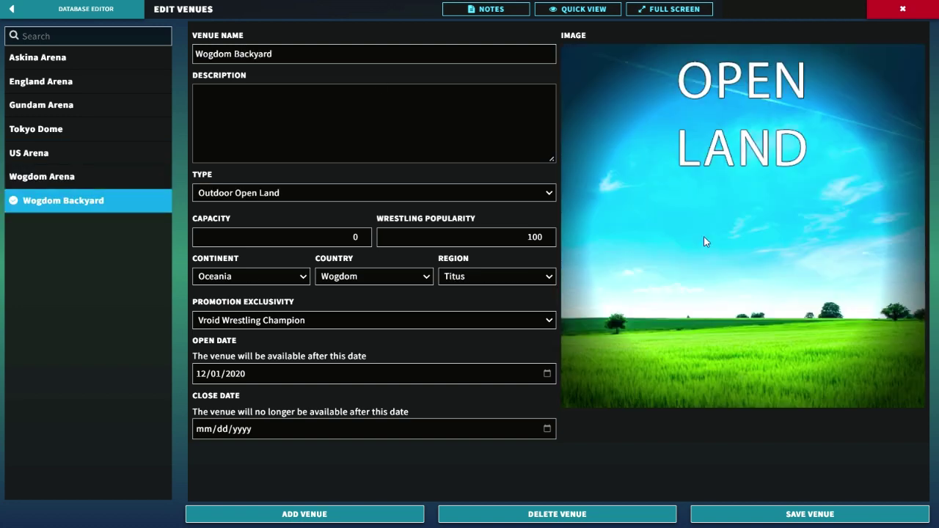
pyautogui.click(78, 58)
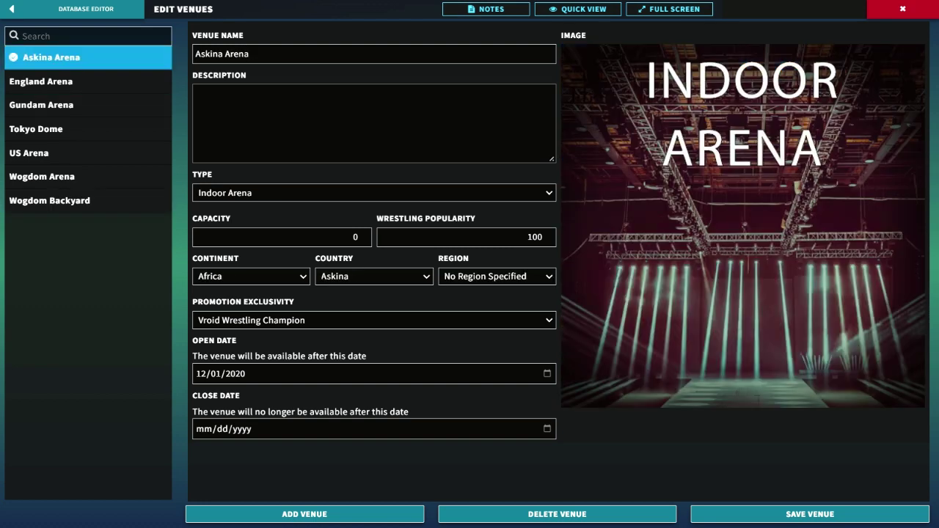
# Examine both worker relationships for their strength and type, and return to the database overview
pyautogui.click(115, 15)
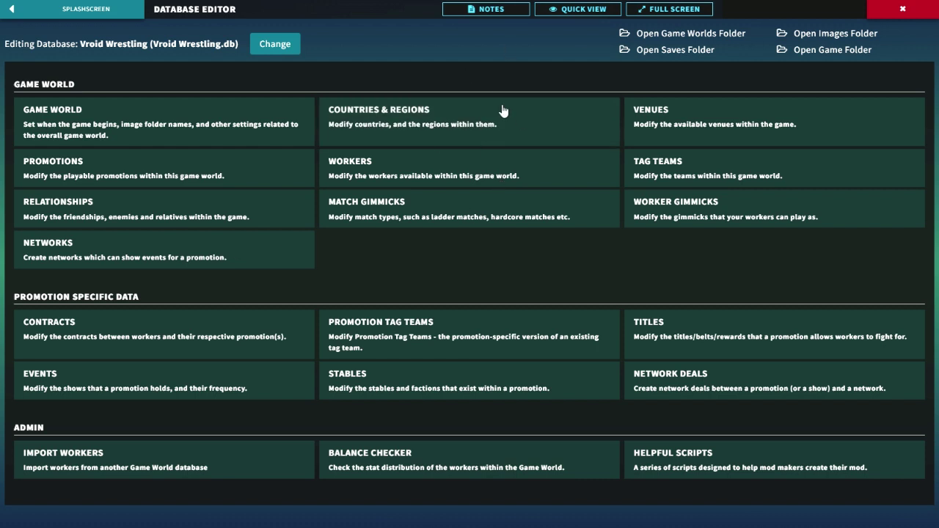
pyautogui.click(191, 221)
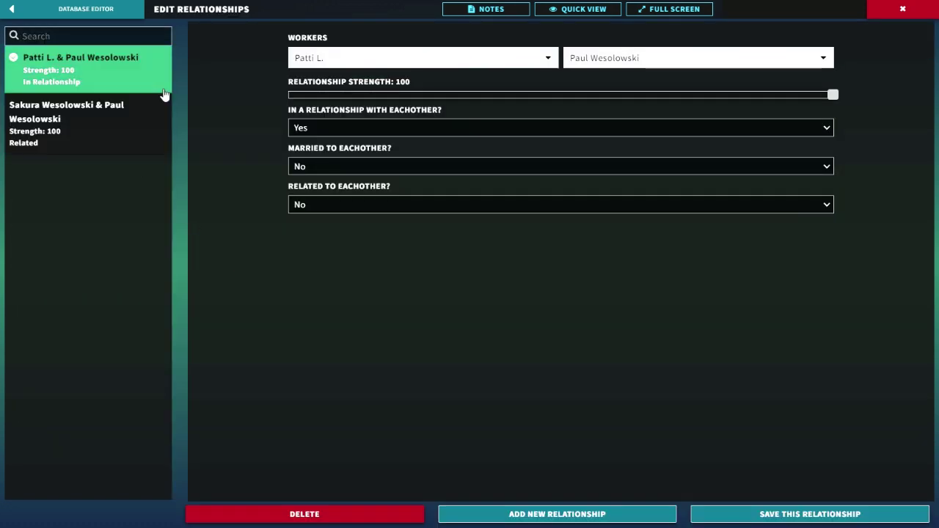
pyautogui.click(90, 114)
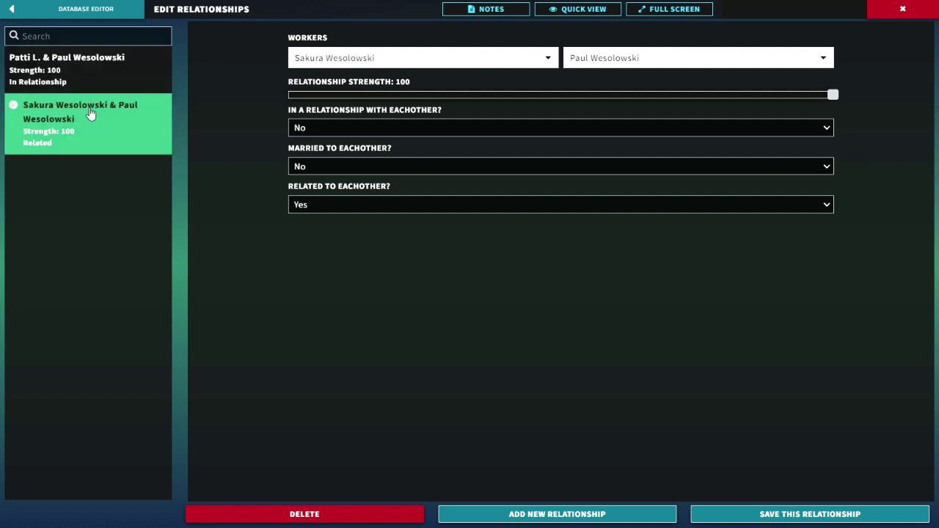
pyautogui.click(99, 76)
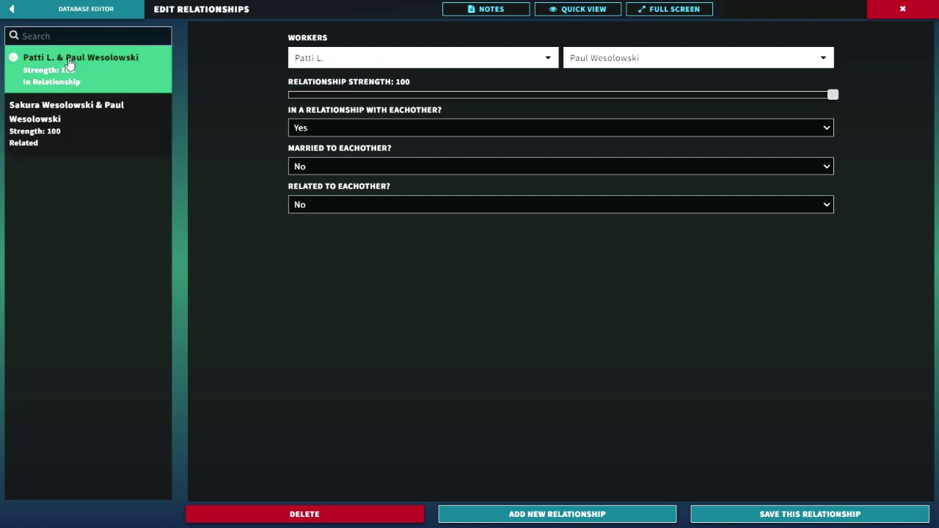
pyautogui.click(101, 10)
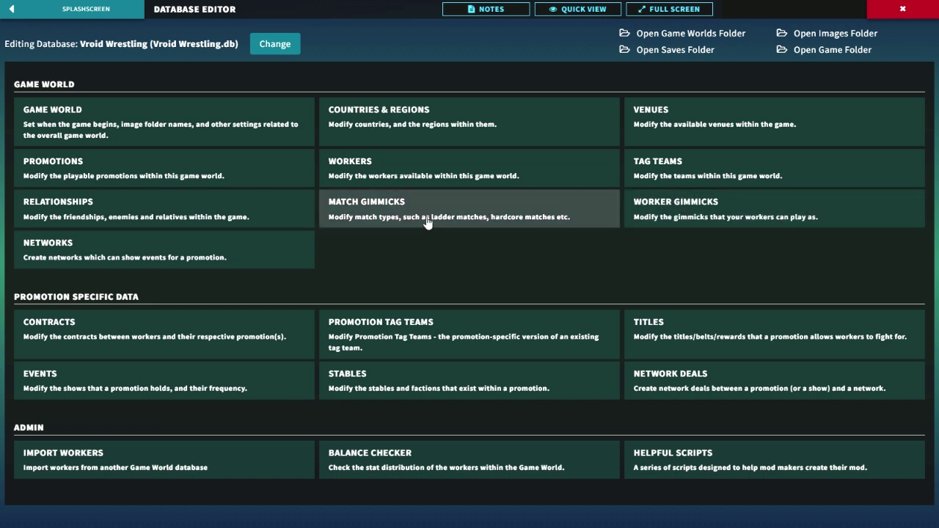
# Skim the match gimmicks list and the worker gimmicks list without changing anything, and return to the database overview
pyautogui.click(220, 213)
pyautogui.scroll(-5, 132, 223)
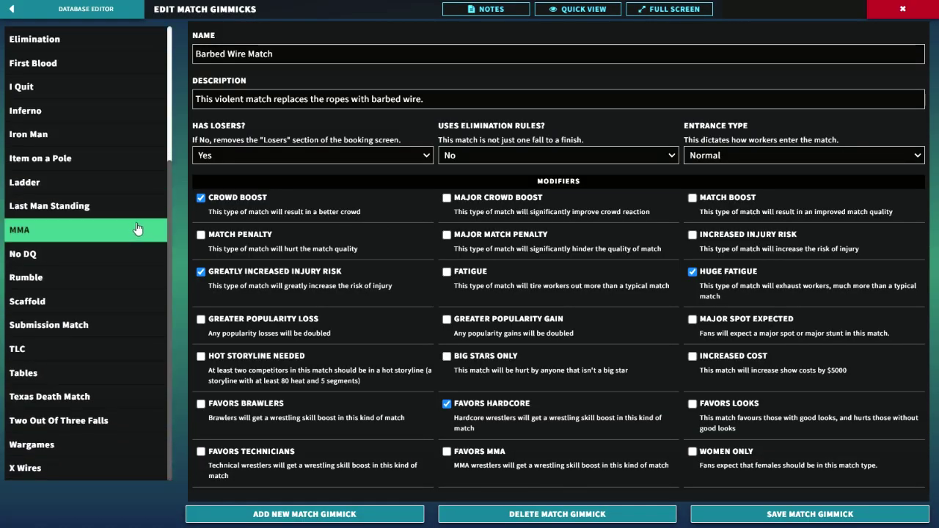
pyautogui.scroll(5, 136, 229)
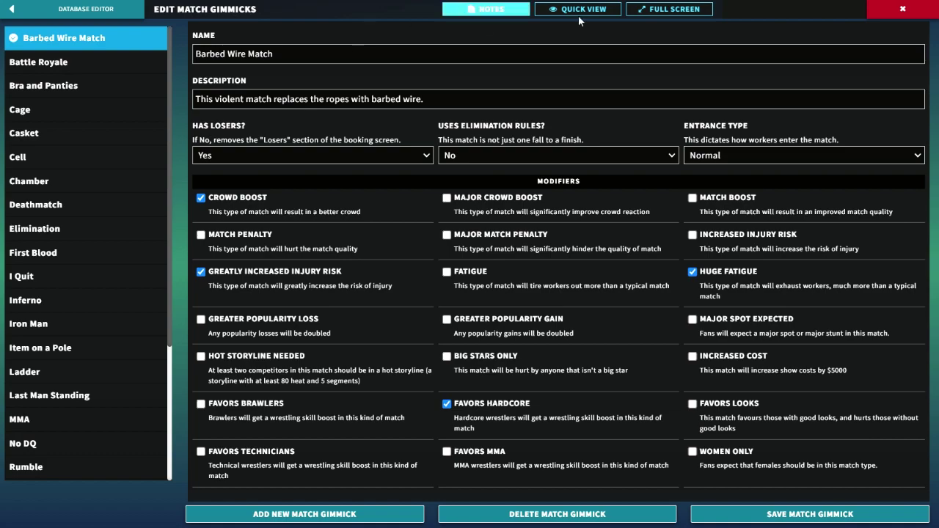
pyautogui.click(115, 15)
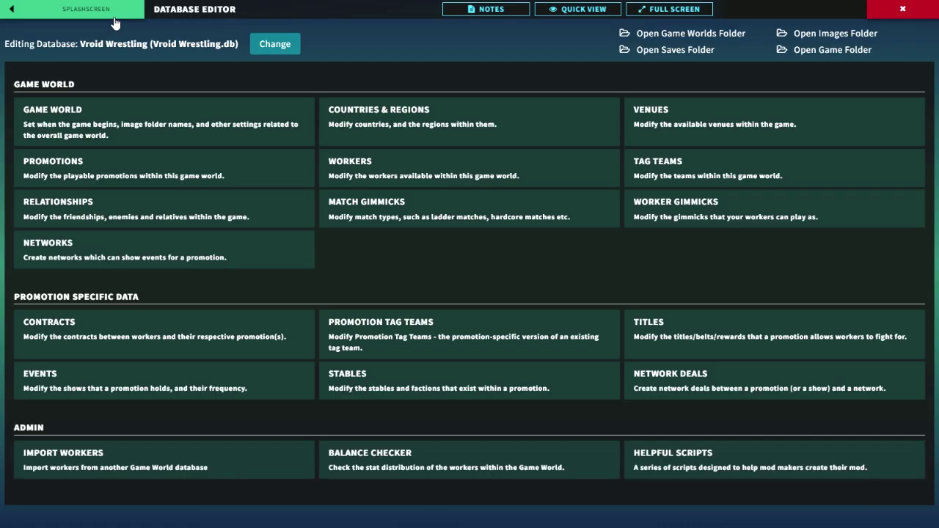
pyautogui.click(705, 213)
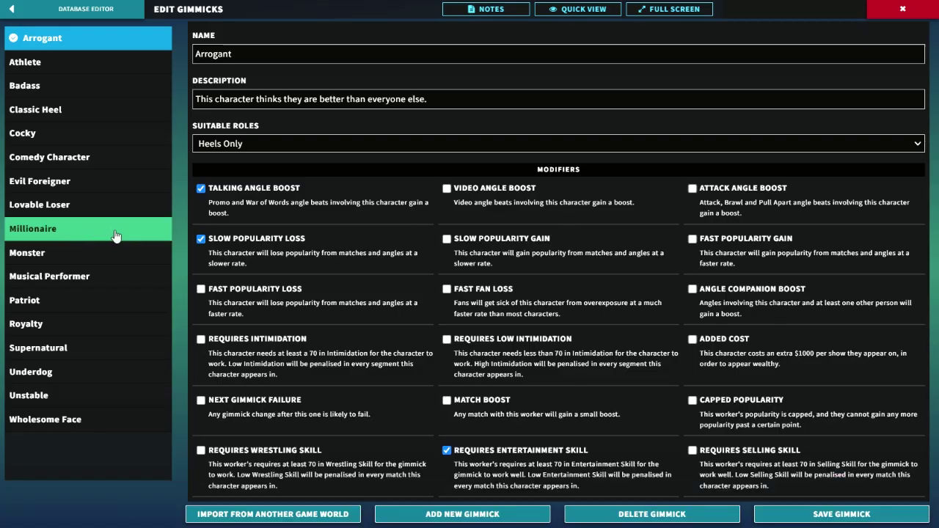
pyautogui.click(70, 10)
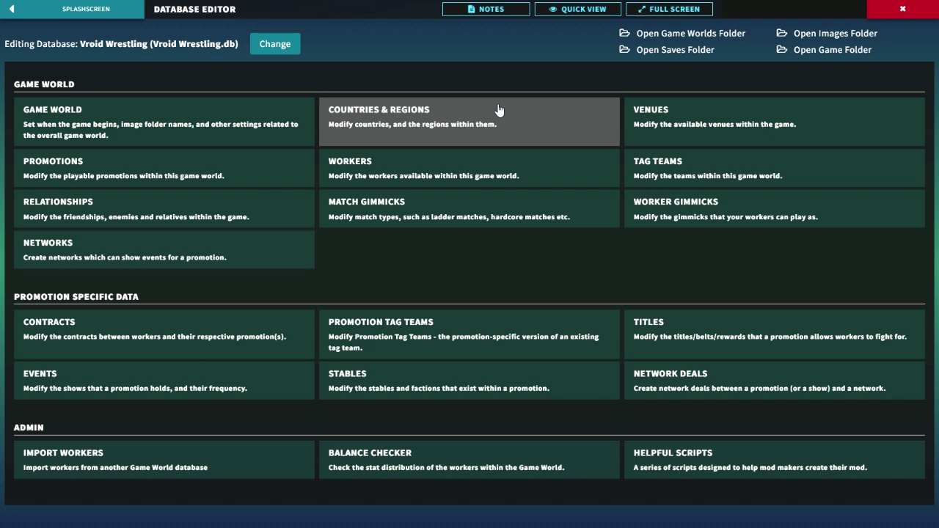
# Examine the Vroid Wrestling Champion promotion's brands, relationships and overview settings
pyautogui.click(143, 188)
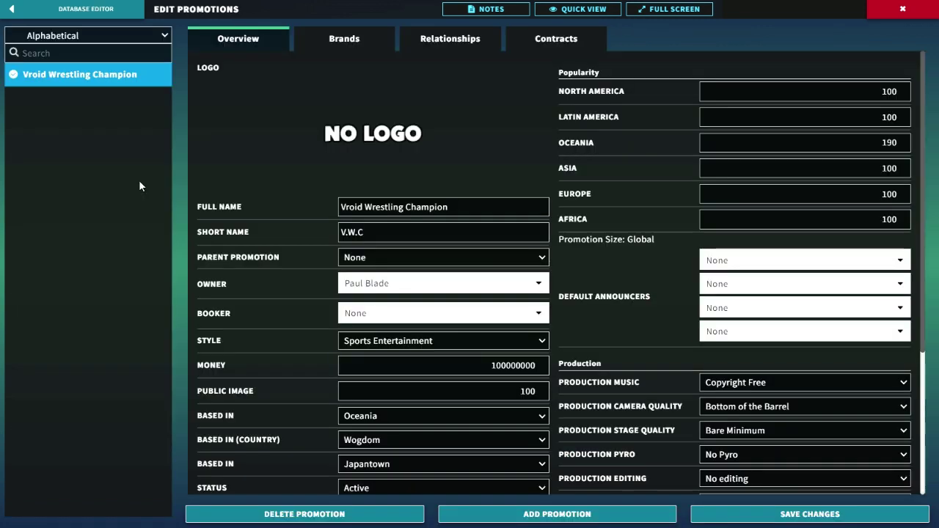
pyautogui.click(359, 44)
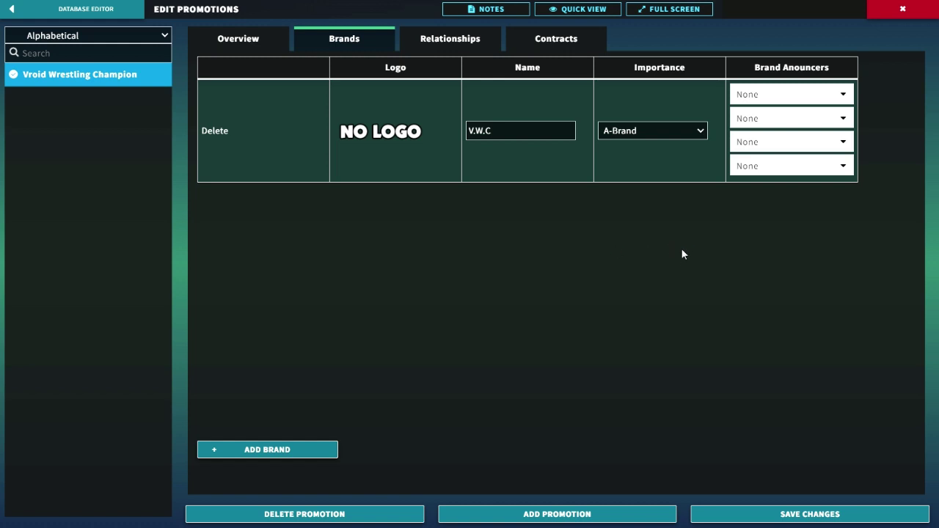
pyautogui.click(480, 37)
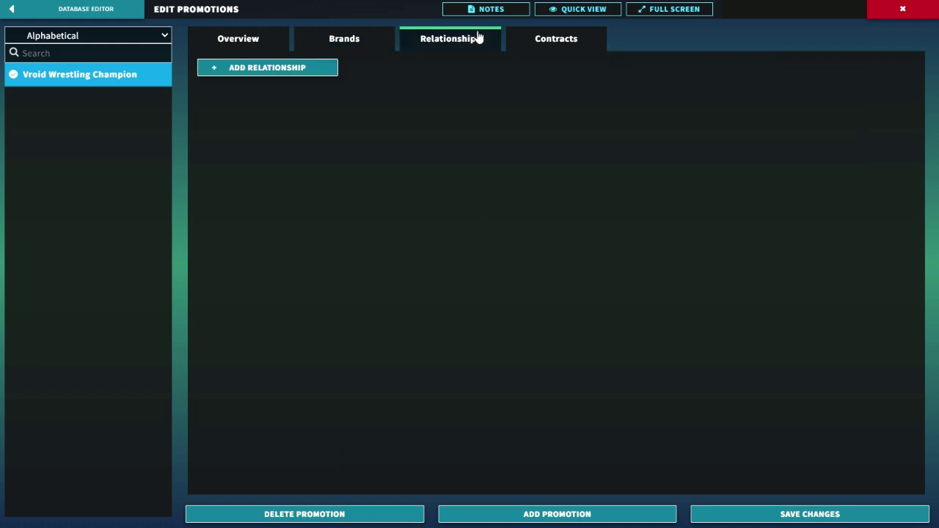
pyautogui.click(259, 37)
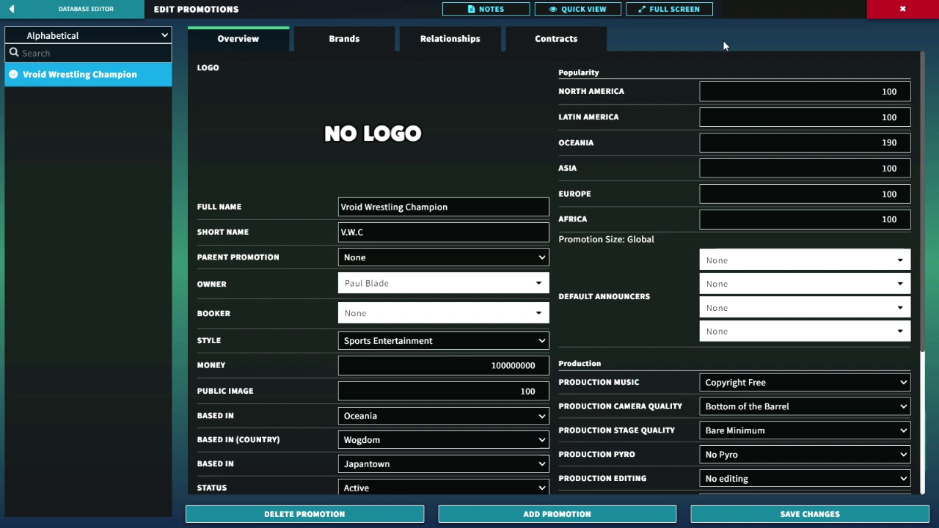
pyautogui.scroll(-1, 671, 239)
pyautogui.scroll(-5, 672, 237)
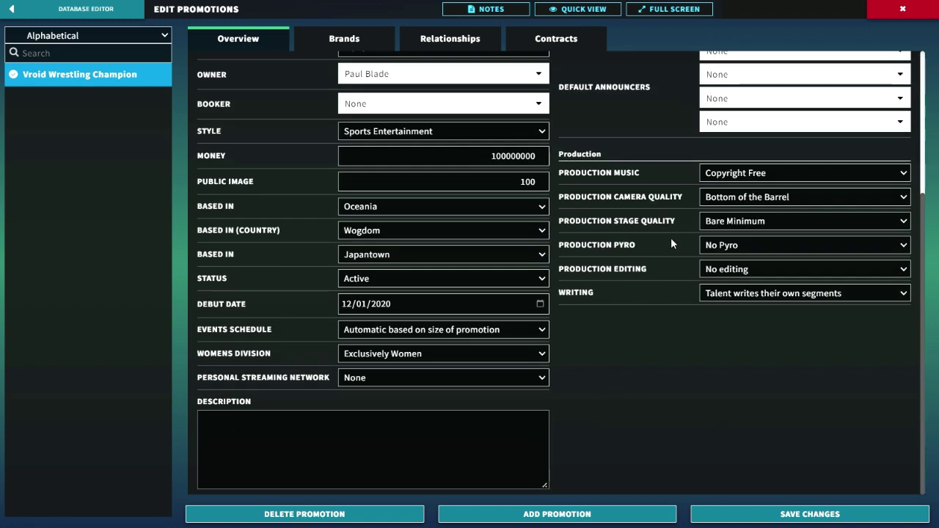
pyautogui.scroll(5, 662, 235)
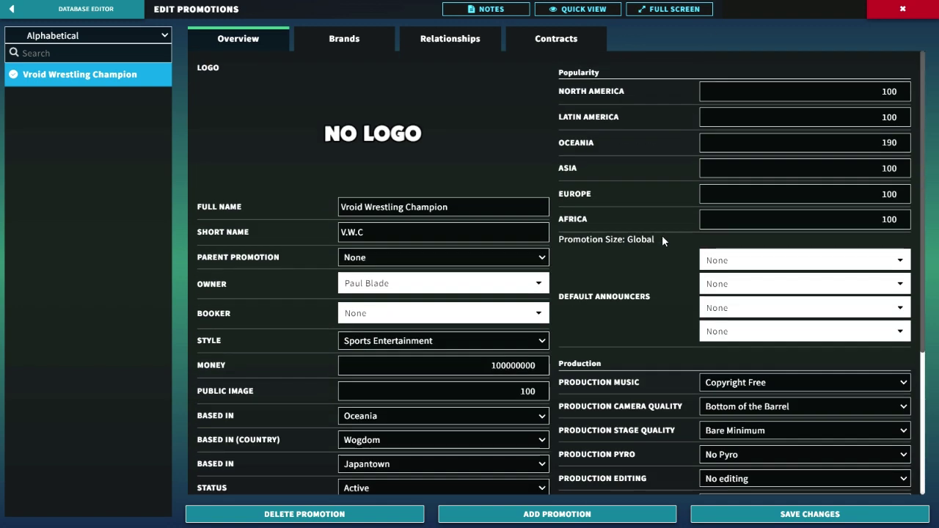
# Set the Vroid Wrestling Champion promotion's personal streaming network to Large, review its overview and return to the database overview
pyautogui.scroll(-5, 663, 236)
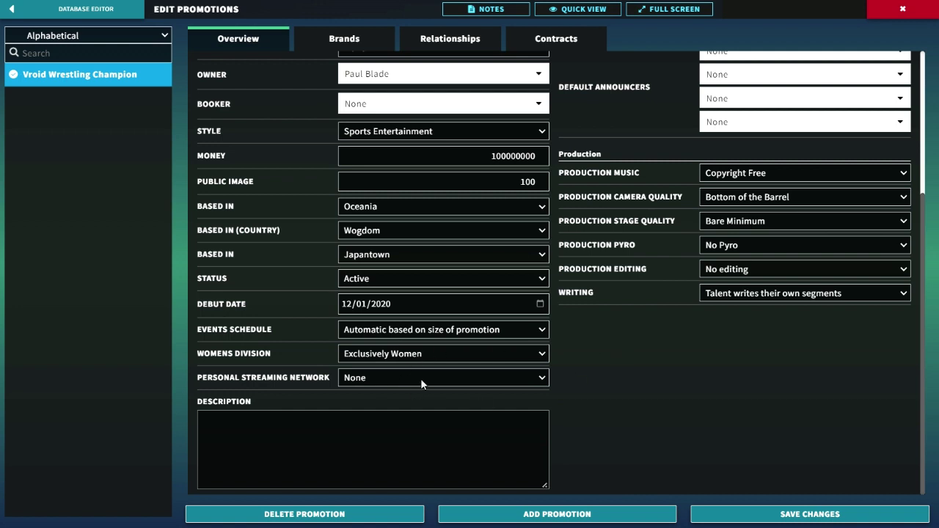
pyautogui.click(421, 380)
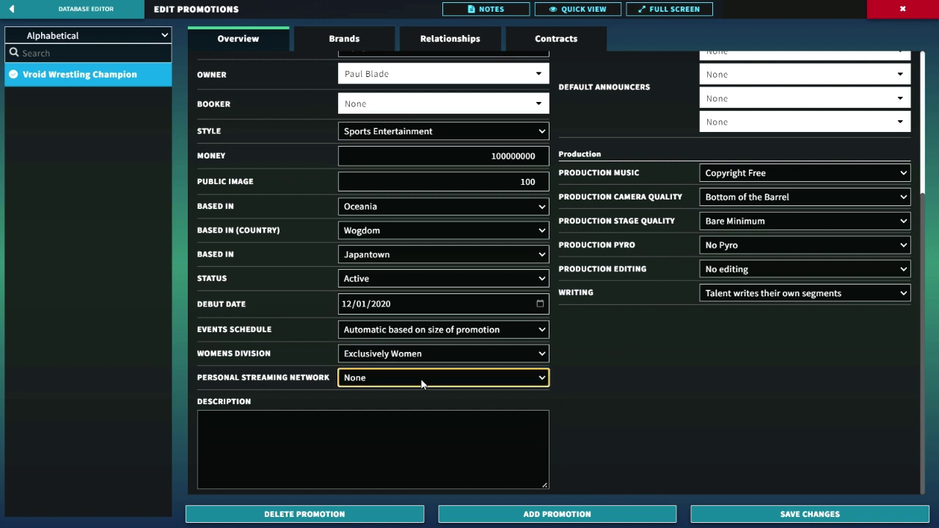
pyautogui.click(382, 429)
pyautogui.scroll(1, 628, 422)
pyautogui.scroll(5, 628, 423)
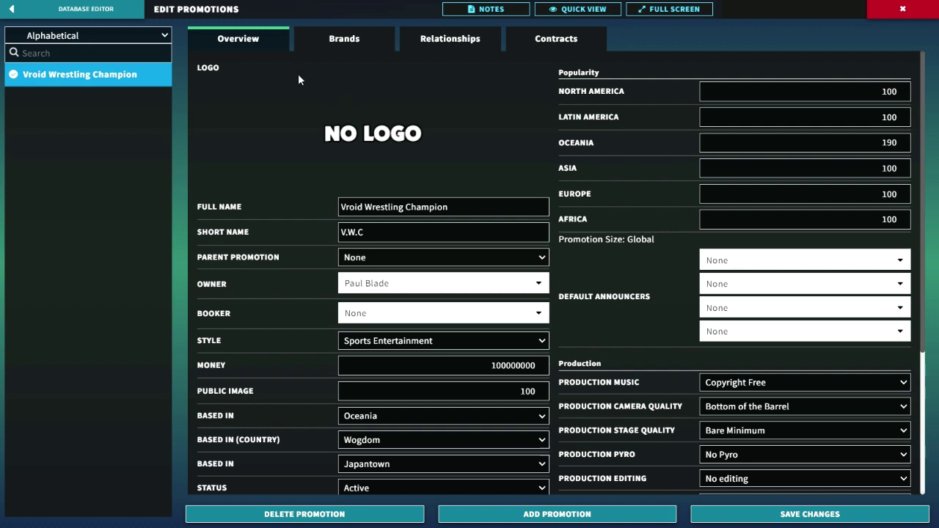
pyautogui.scroll(-3, 366, 94)
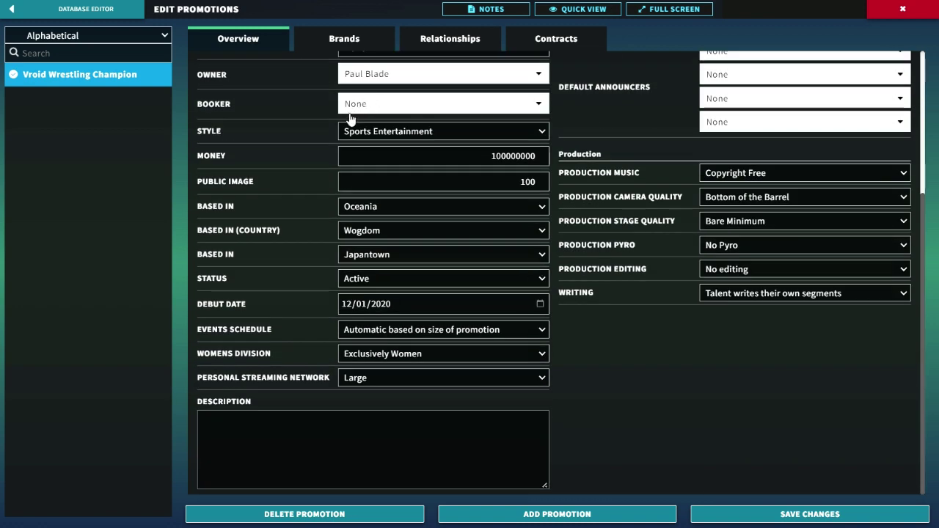
pyautogui.scroll(3, 351, 119)
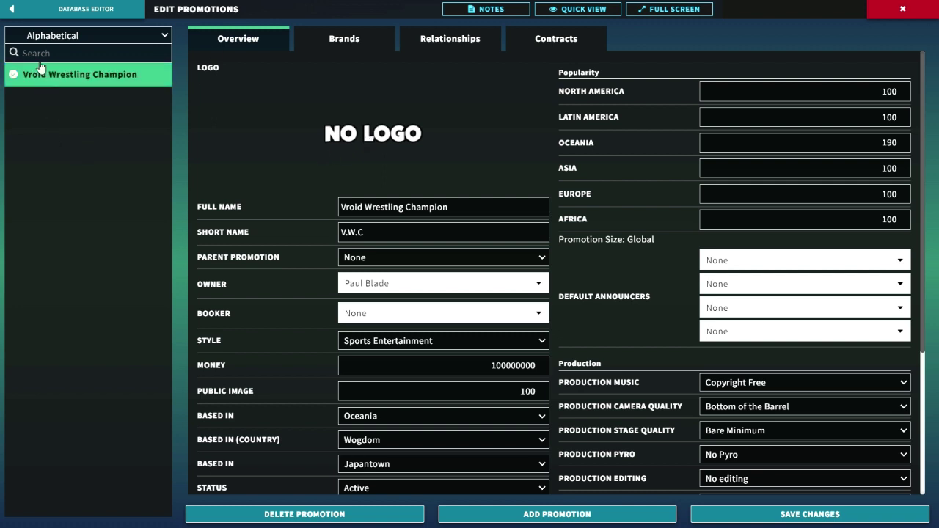
pyautogui.click(77, 9)
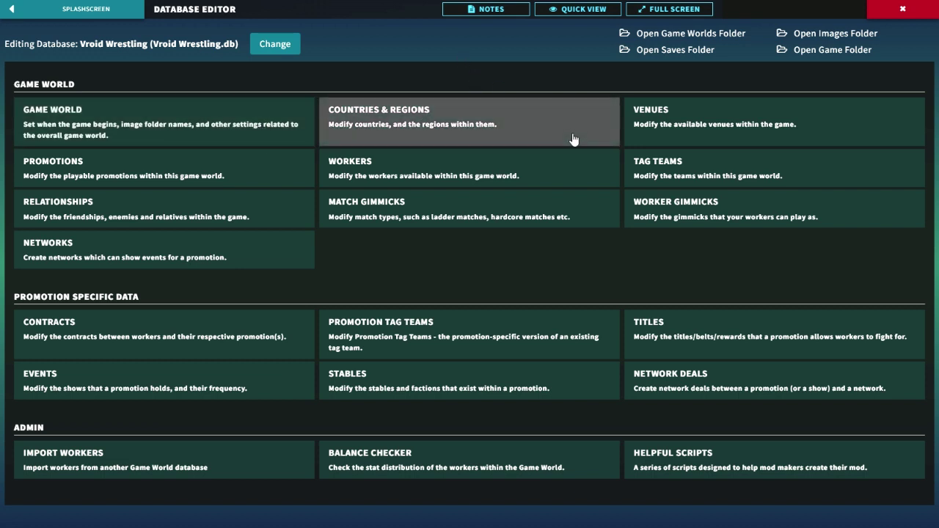
# Browse the importable workers of the My World, RWCVerse and A World at War game worlds, and leave the importer without importing
pyautogui.click(170, 468)
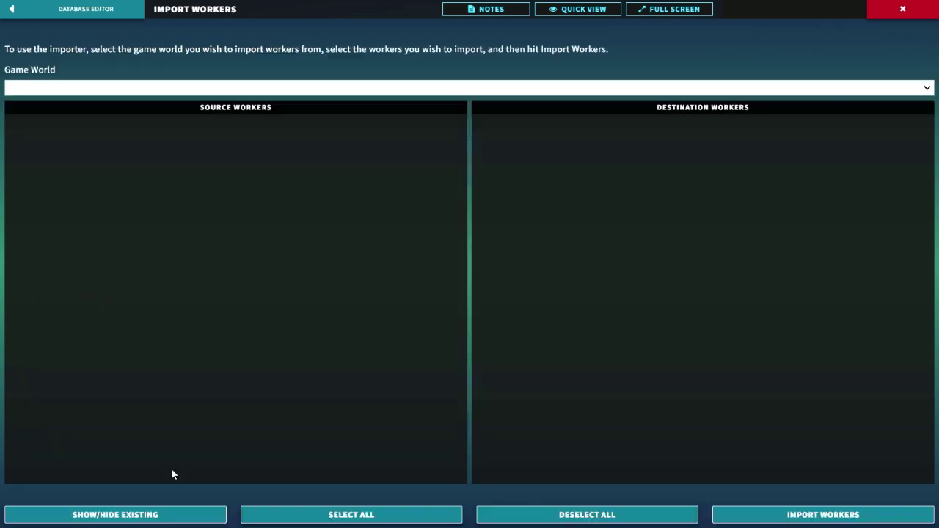
pyautogui.click(67, 204)
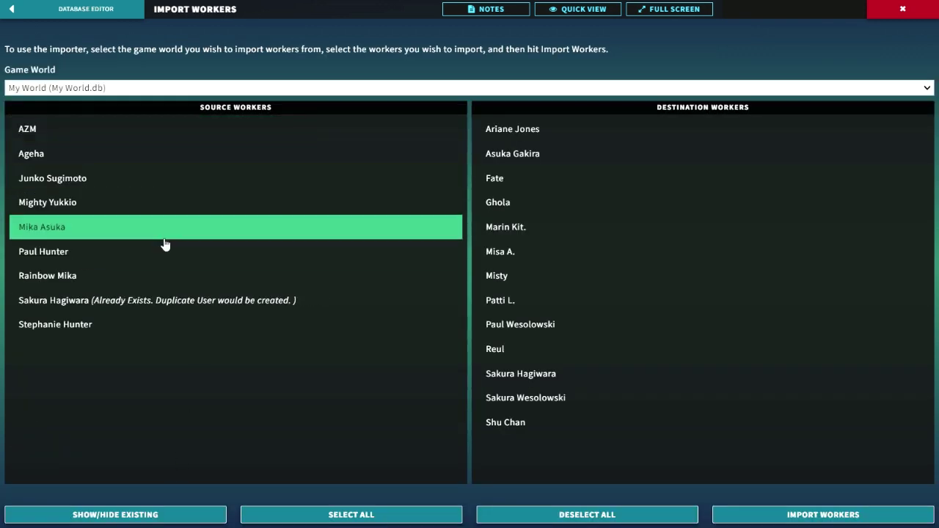
pyautogui.click(220, 300)
pyautogui.click(191, 300)
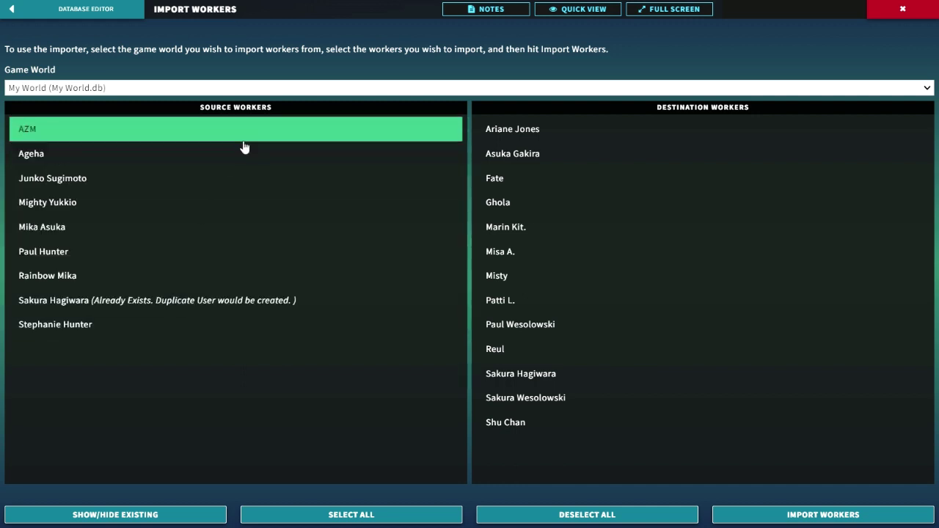
pyautogui.click(98, 117)
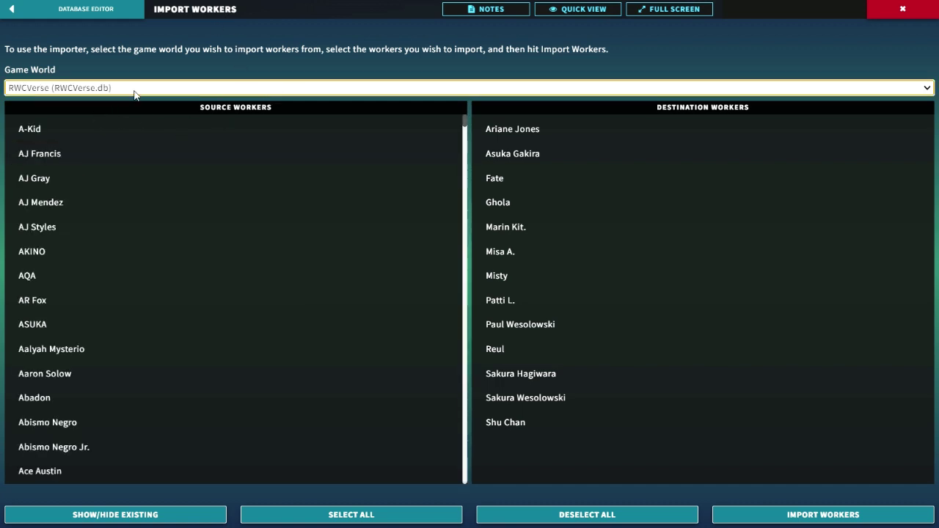
pyautogui.click(110, 89)
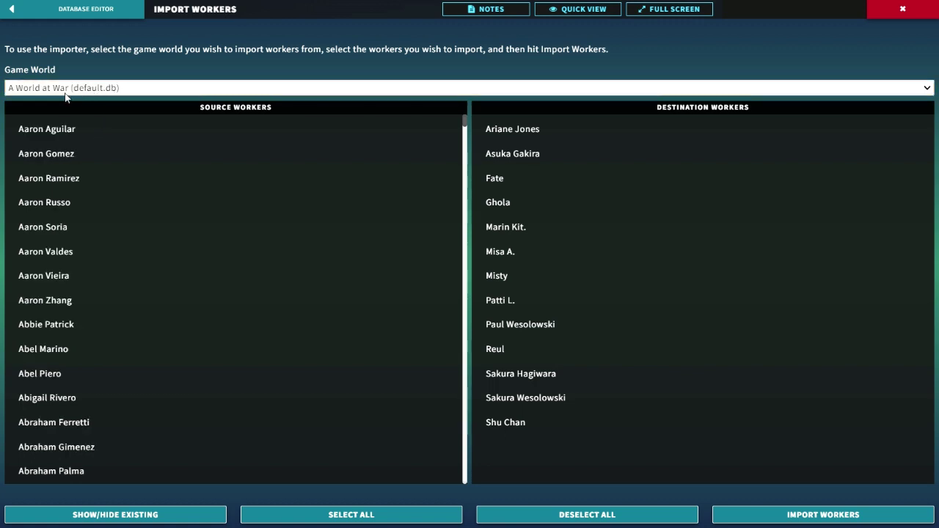
pyautogui.click(84, 12)
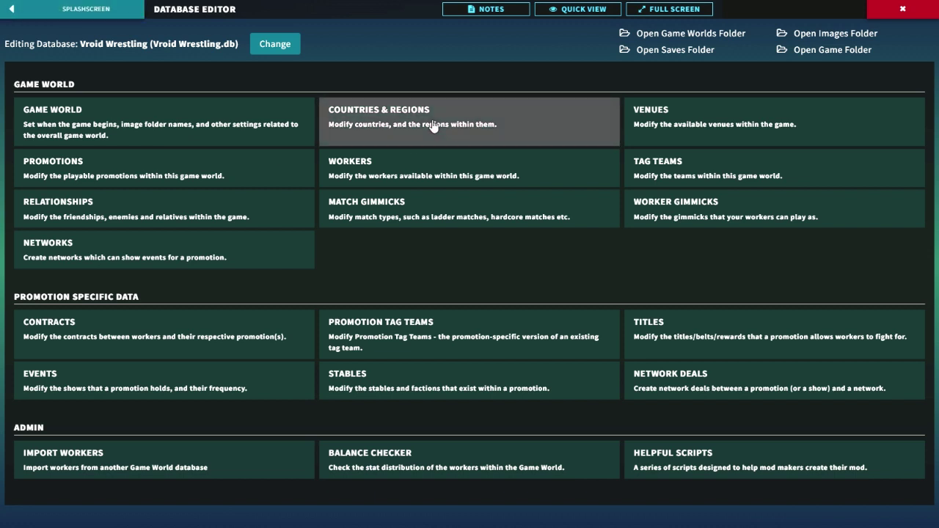